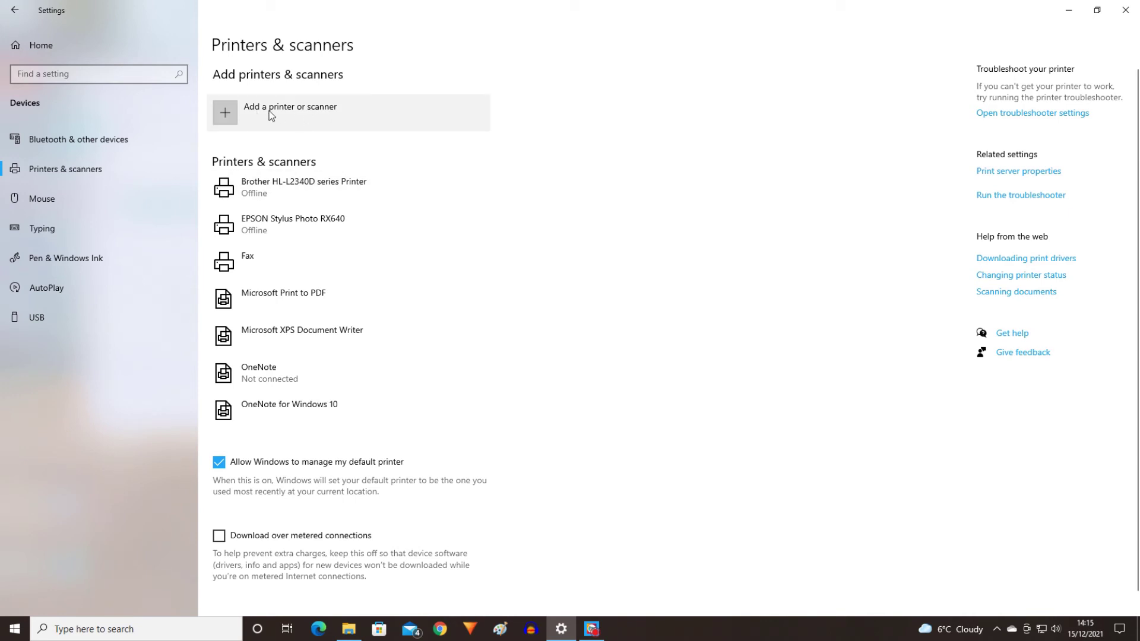
Step: Choose 'The printer that I want isn't listed' and add a local printer manually
{"action": "left_click", "coordinate": [230, 111]}
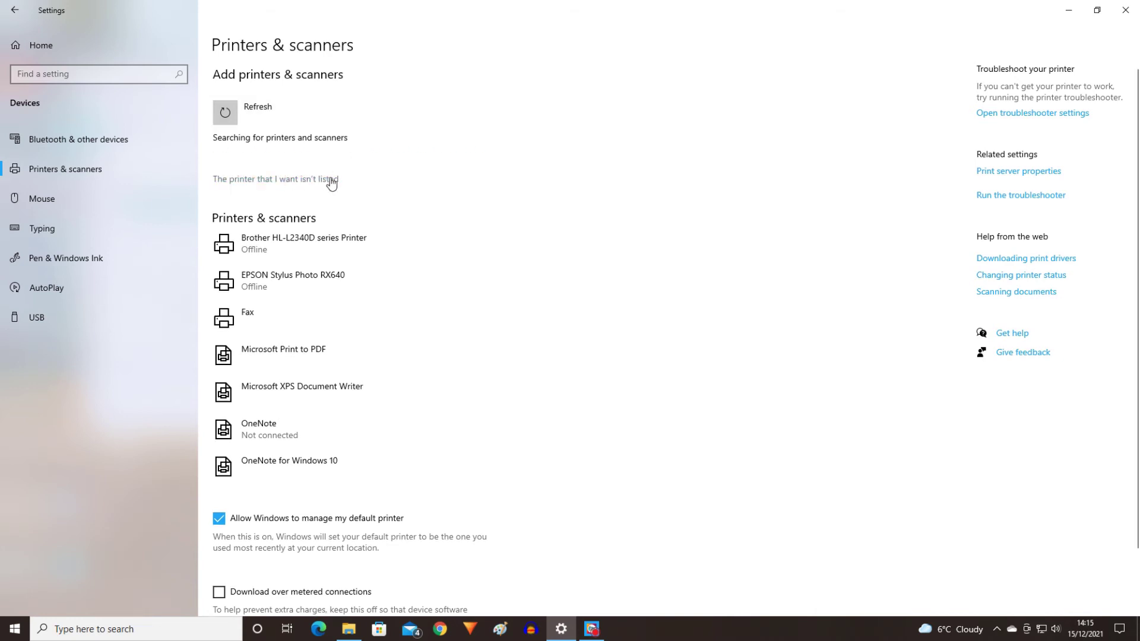
{"action": "left_click", "coordinate": [295, 180]}
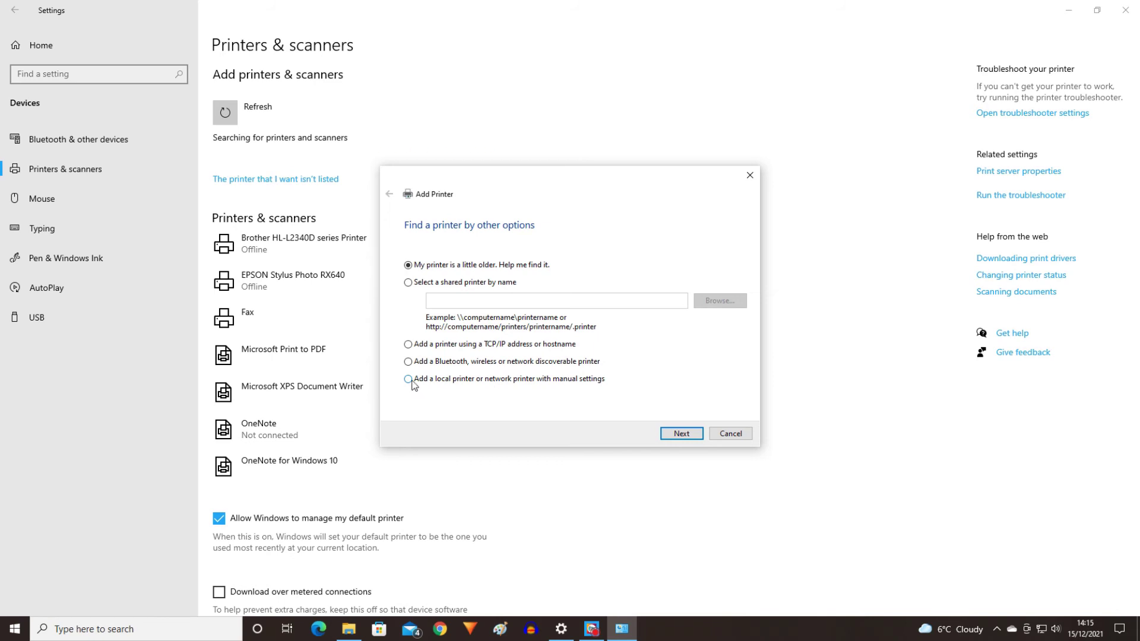
{"action": "left_click", "coordinate": [679, 437]}
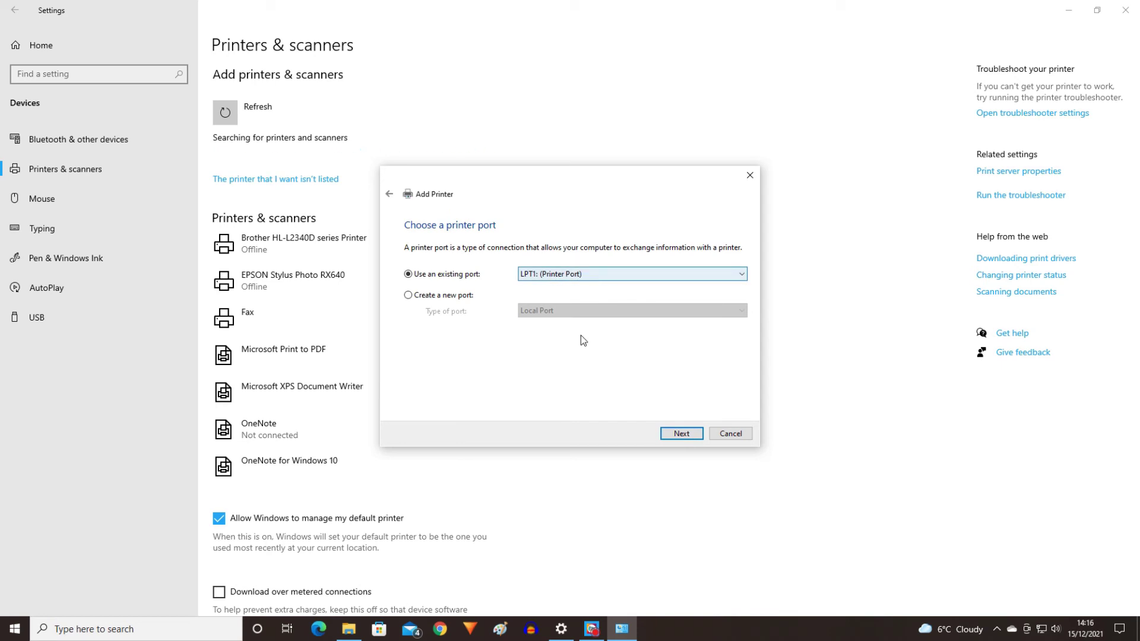
Step: Keep the LPT1 port and select the Generic IBM Graphics 9pin driver
{"action": "left_click", "coordinate": [680, 434]}
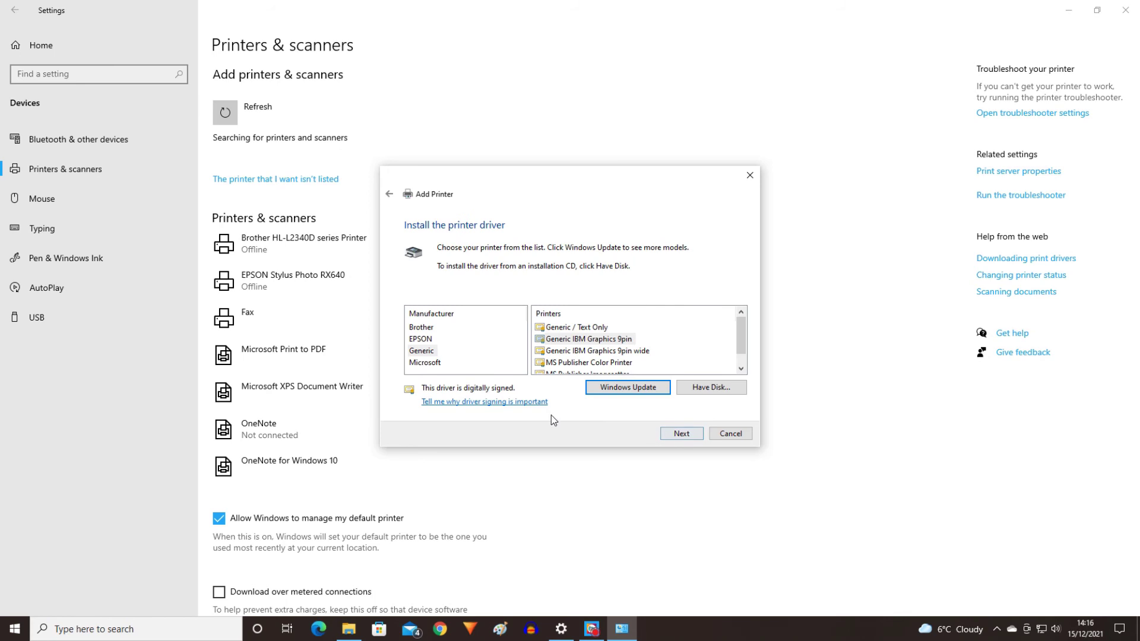
{"action": "left_click", "coordinate": [422, 354]}
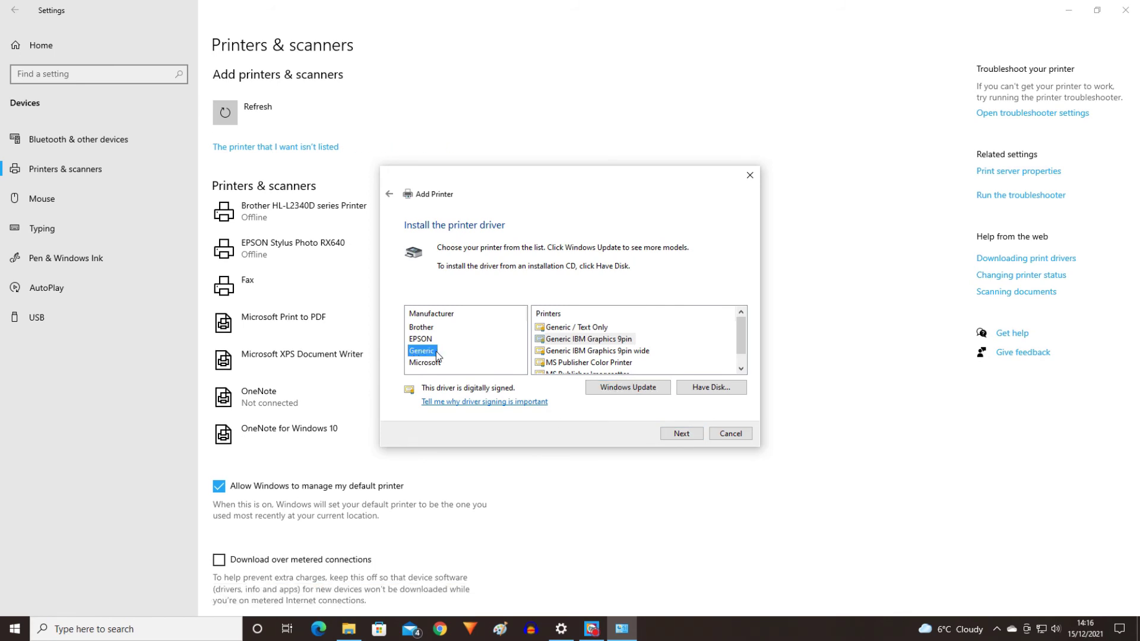
{"action": "left_click", "coordinate": [576, 339]}
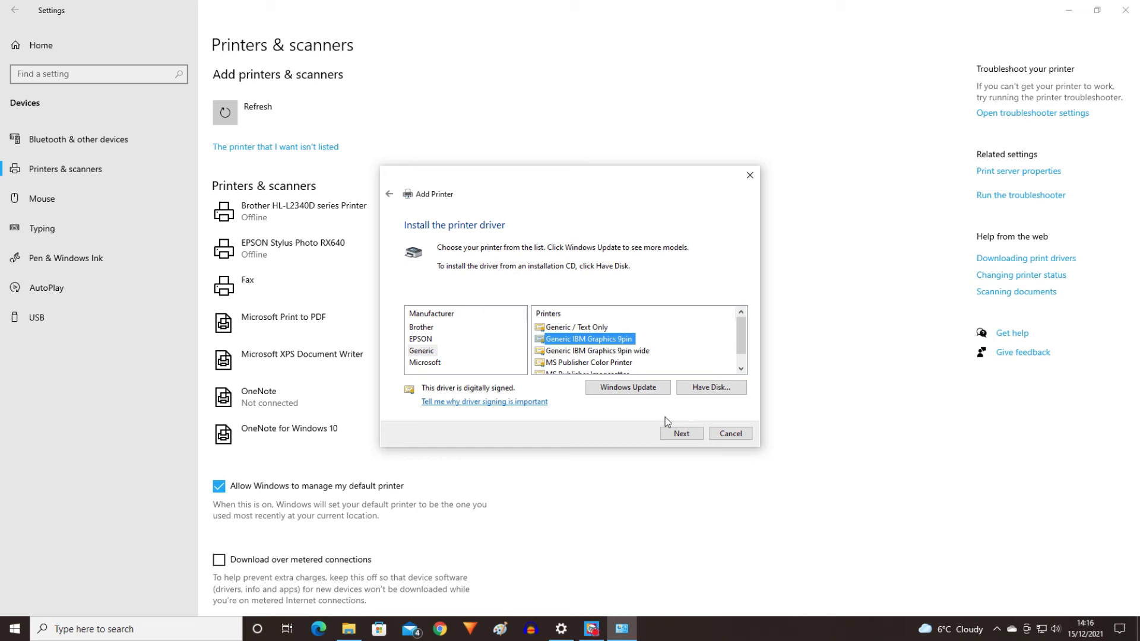
{"action": "left_click", "coordinate": [681, 434]}
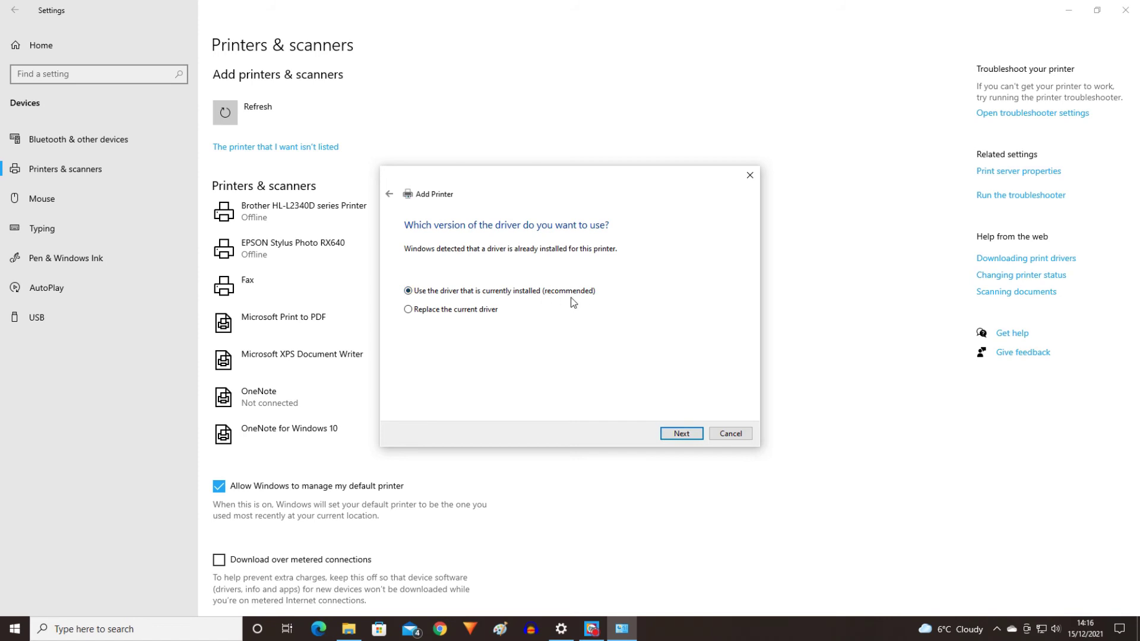
Step: Accept the installed driver version, suggested printer name and sharing settings to install it
{"action": "left_click", "coordinate": [681, 433]}
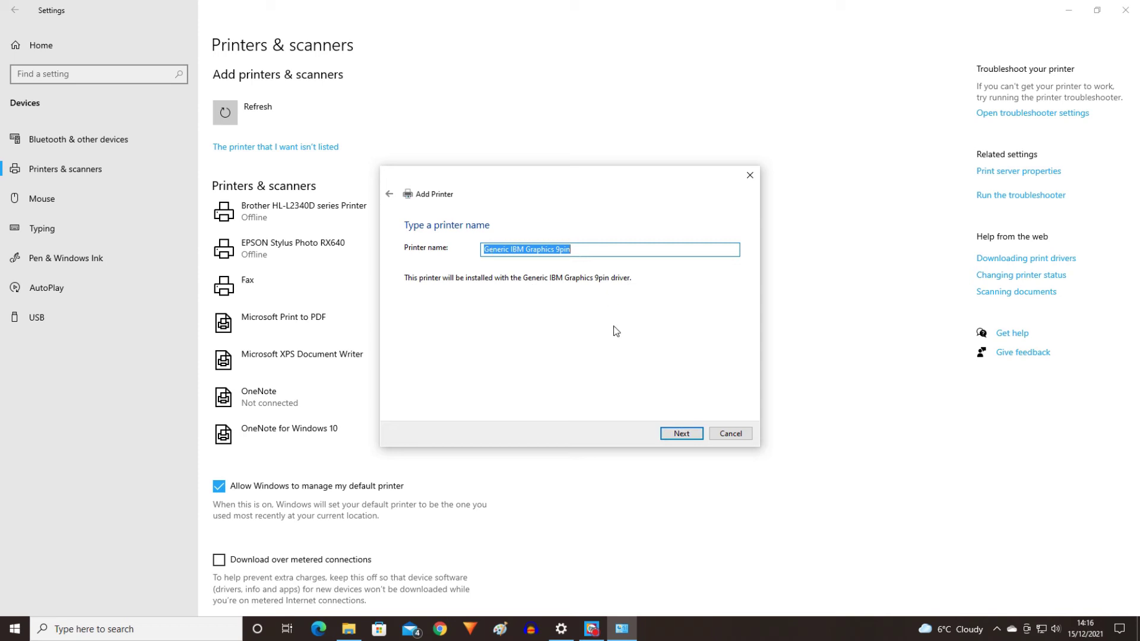
{"action": "left_click", "coordinate": [684, 436]}
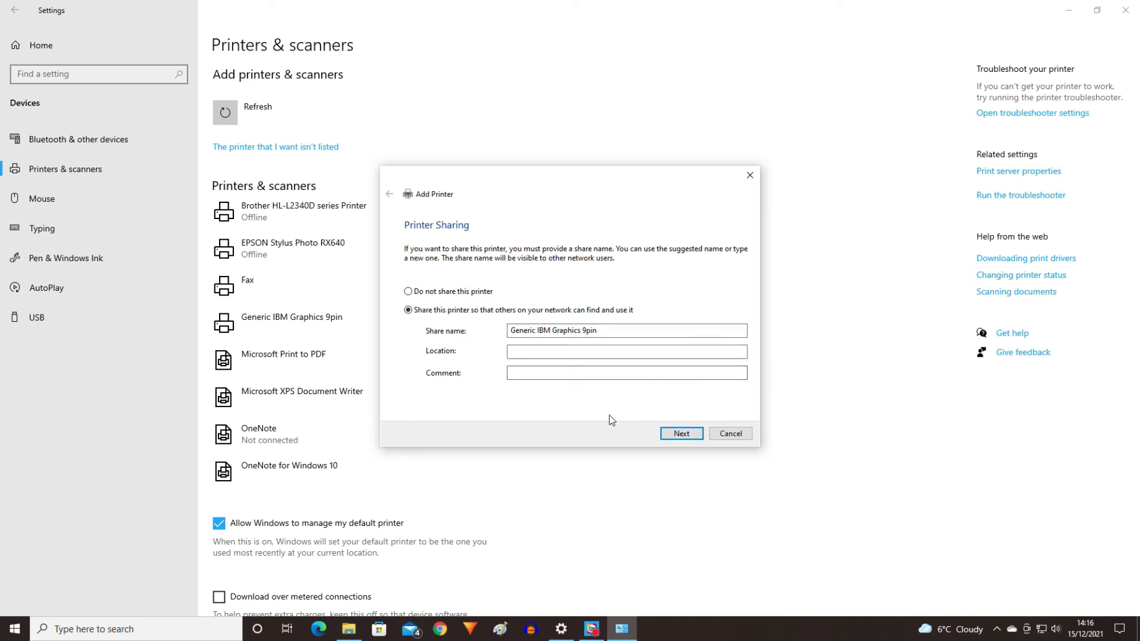
{"action": "left_click", "coordinate": [679, 435]}
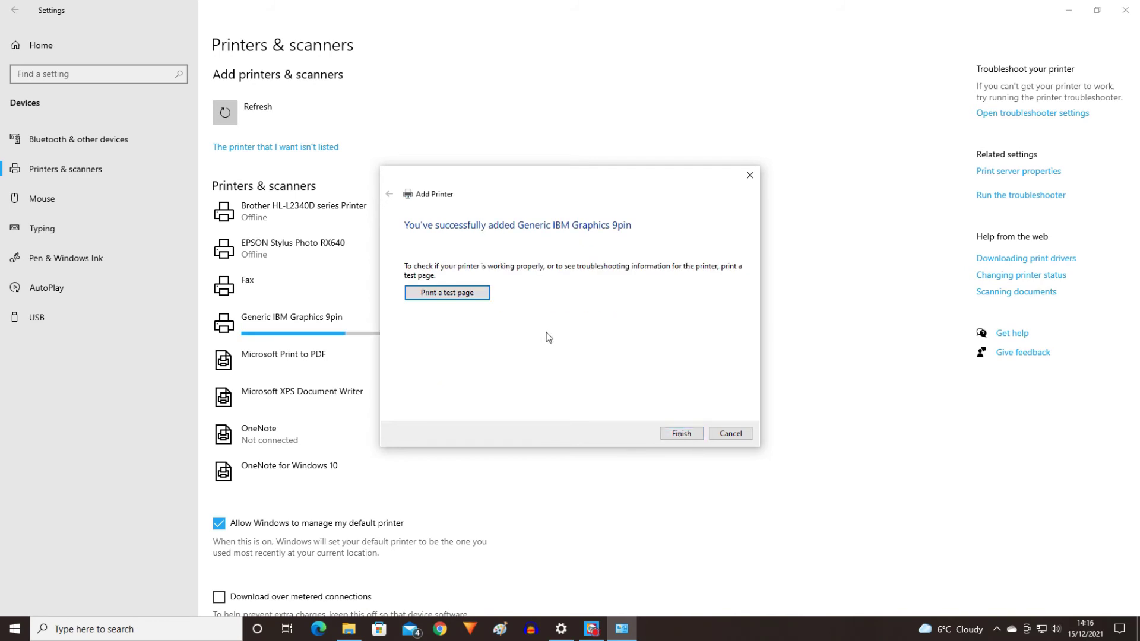
Step: Print a test page, close the wizard, and open Generic IBM Graphics 9pin's manage page
{"action": "left_click", "coordinate": [466, 295]}
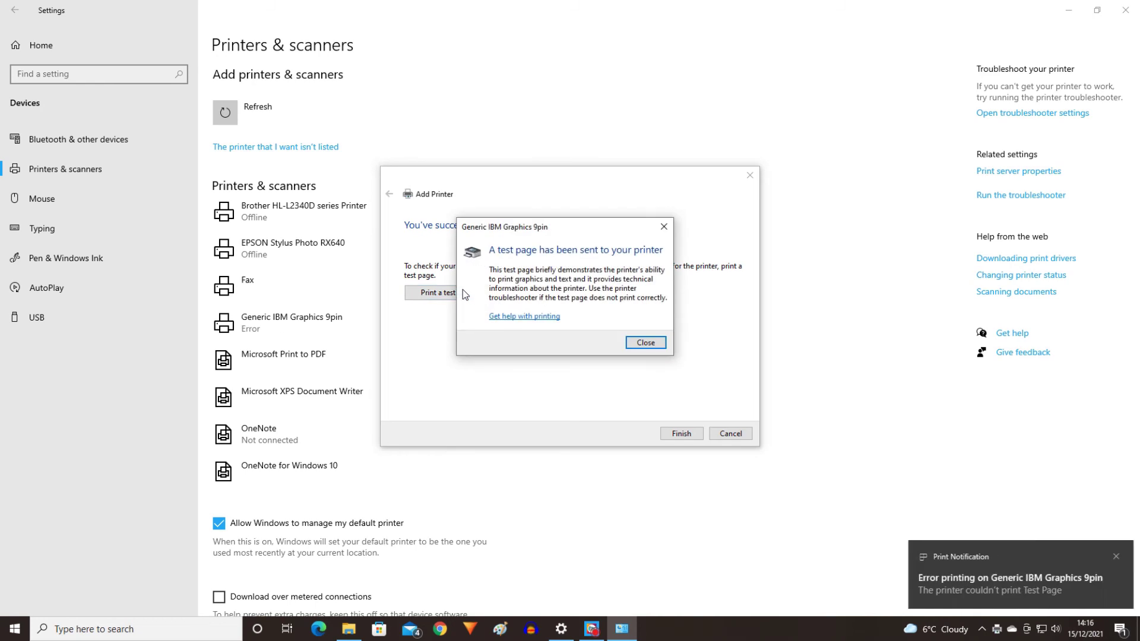
{"action": "left_click", "coordinate": [646, 344]}
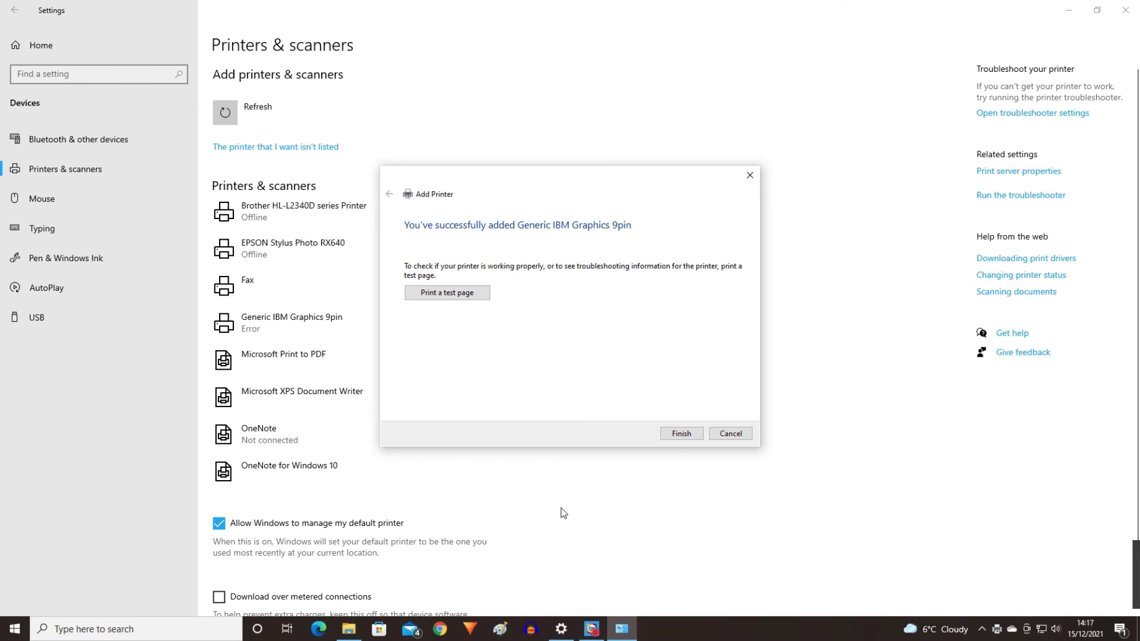
{"action": "key", "text": "Return"}
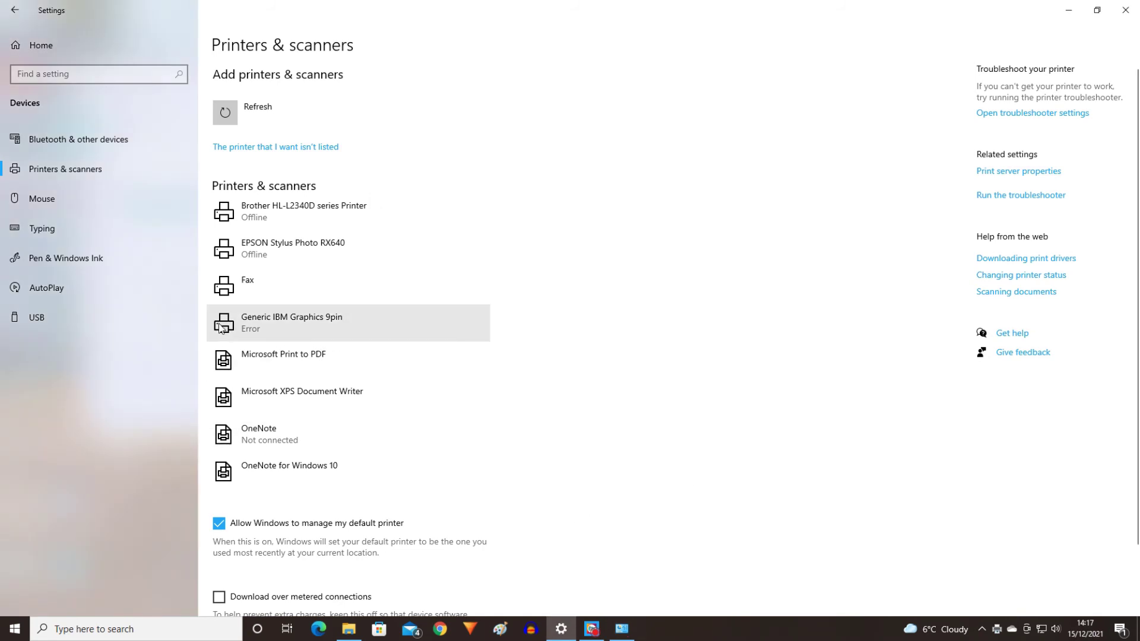
{"action": "left_click", "coordinate": [328, 323]}
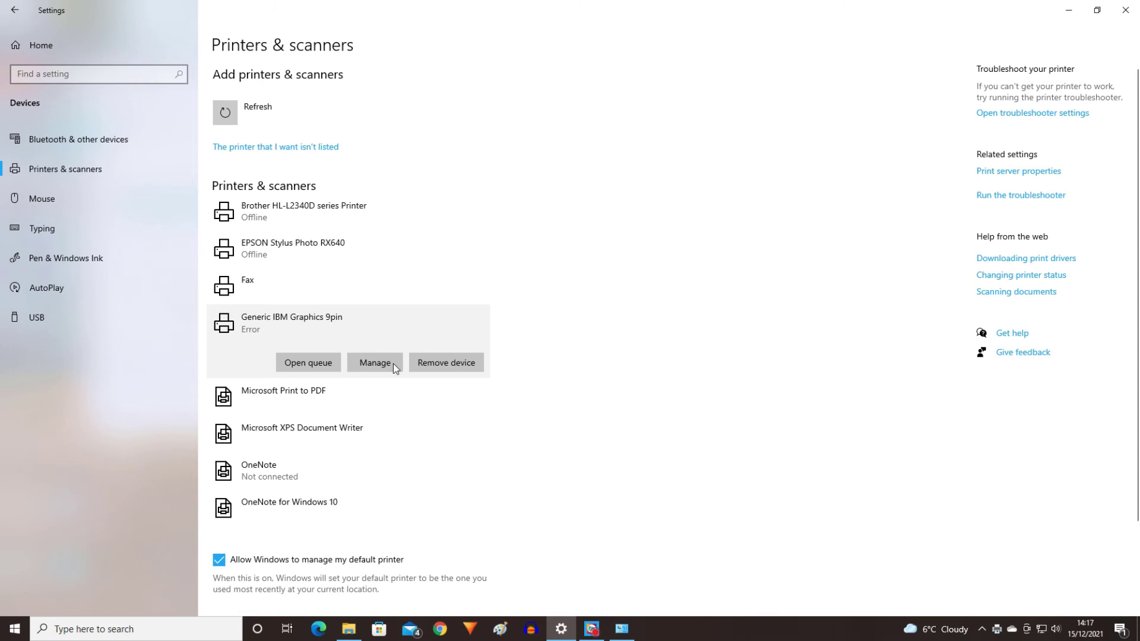
{"action": "left_click", "coordinate": [377, 365]}
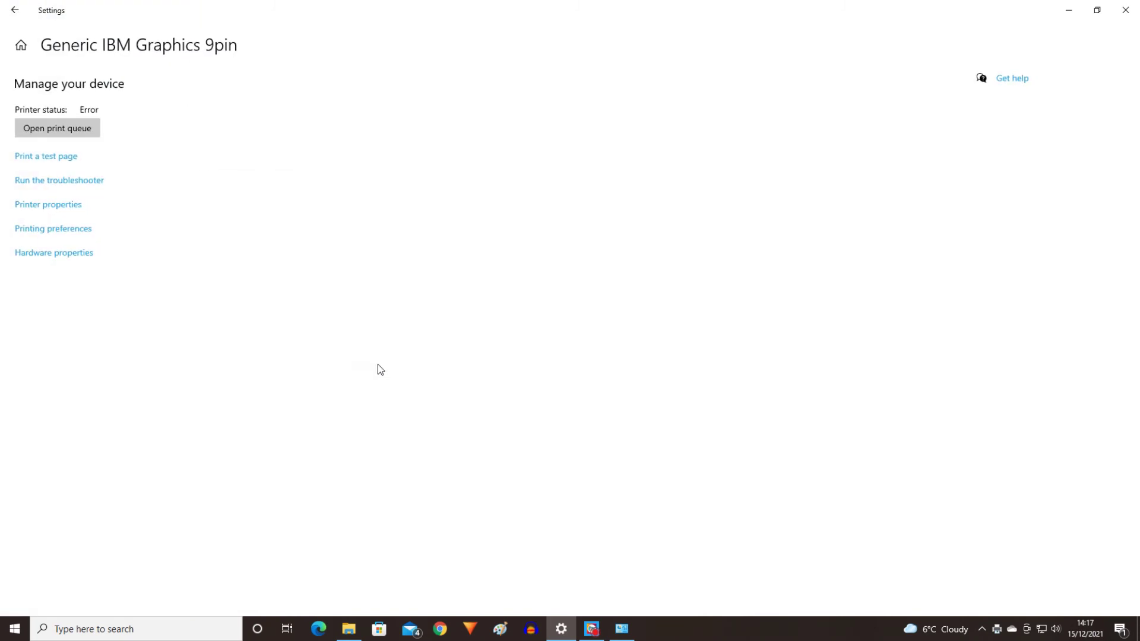
Step: In Printer properties, assign the printer to port USB003 and apply the change
{"action": "left_click", "coordinate": [53, 211]}
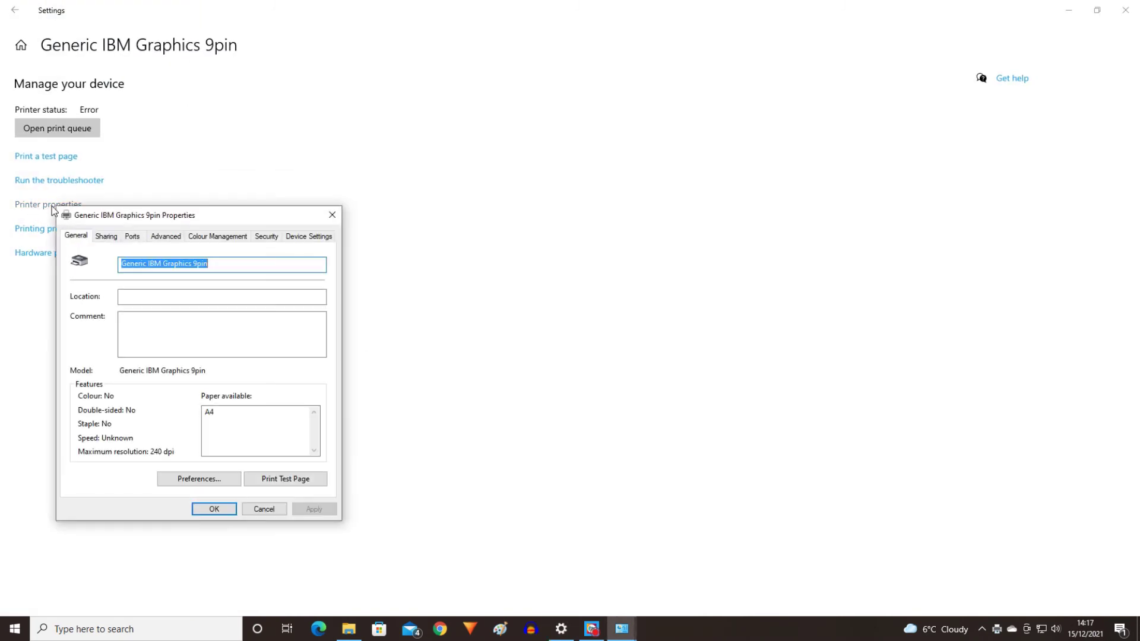
{"action": "left_click", "coordinate": [132, 238]}
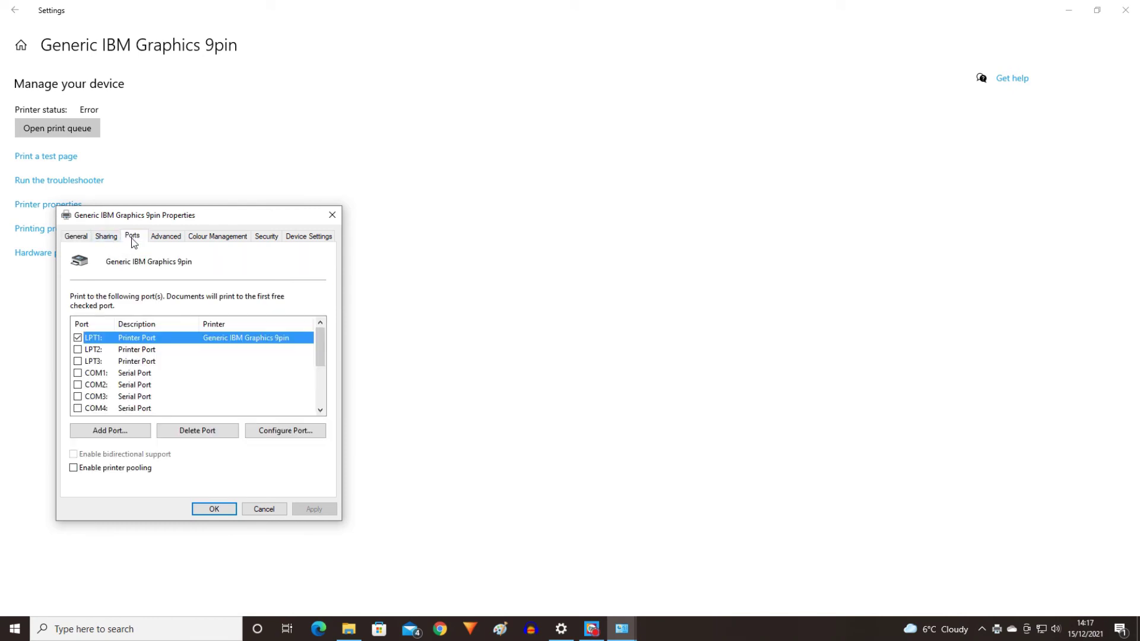
{"action": "scroll", "coordinate": [195, 386], "scroll_direction": "down", "scroll_amount": 3}
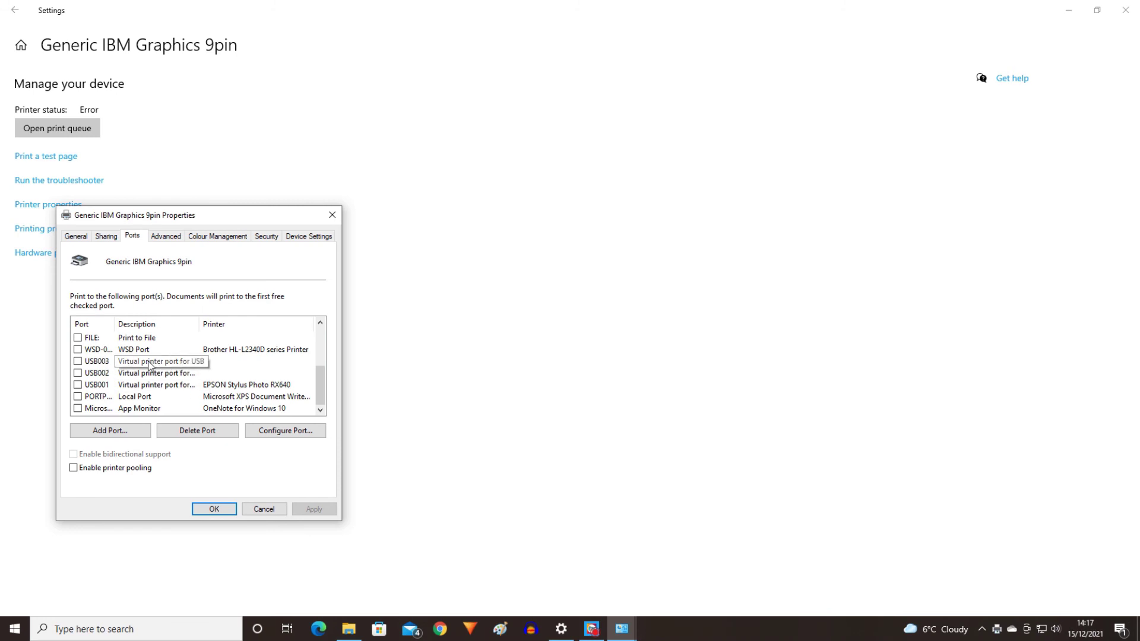
{"action": "left_click", "coordinate": [77, 362]}
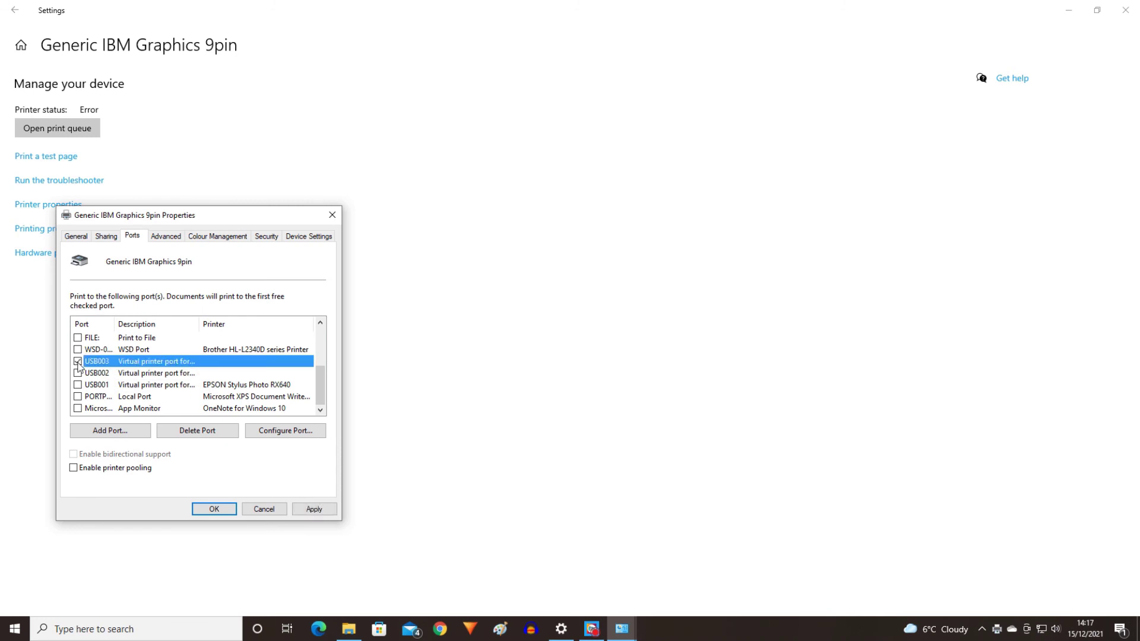
{"action": "left_click", "coordinate": [311, 510]}
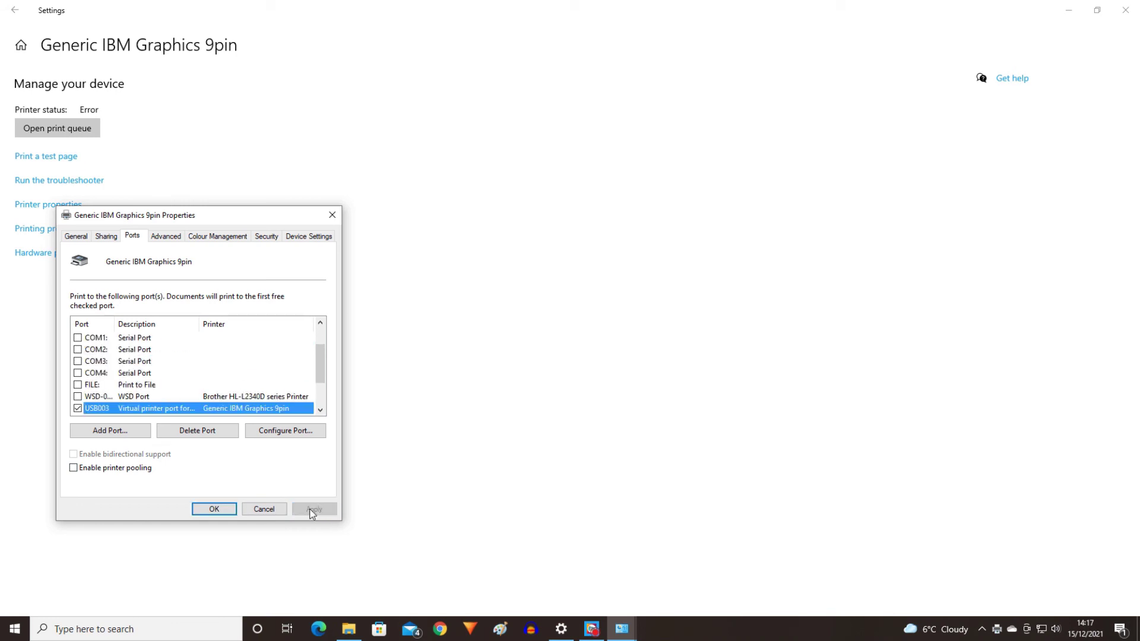
{"action": "left_click", "coordinate": [216, 511]}
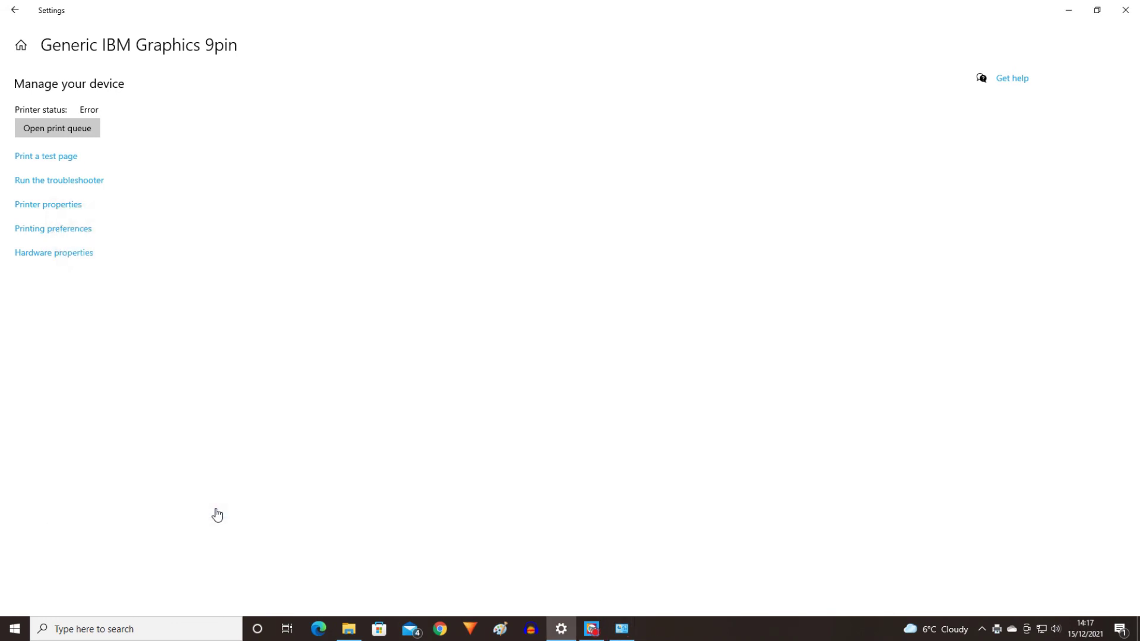